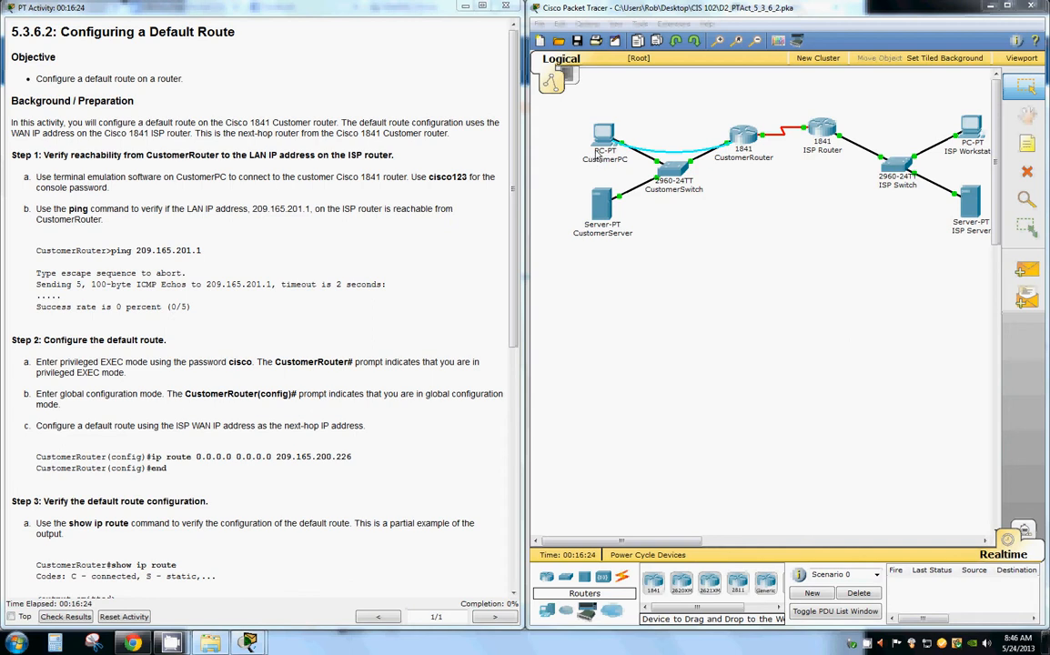
# Open a terminal session on CustomerPC using the default port configuration.
pyautogui.click(596, 149)
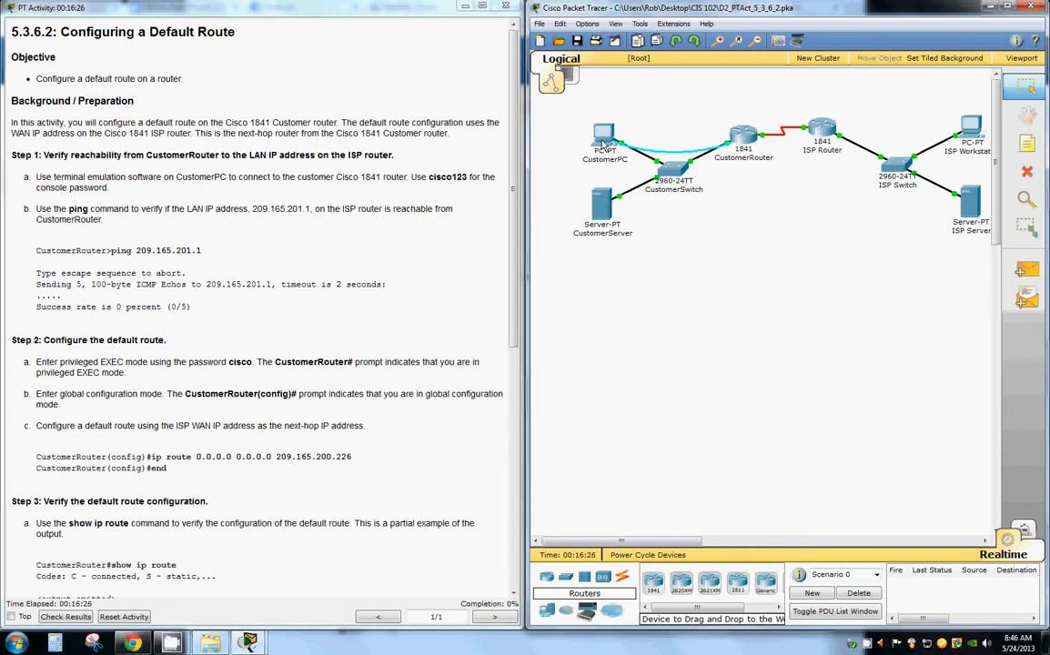
pyautogui.click(601, 145)
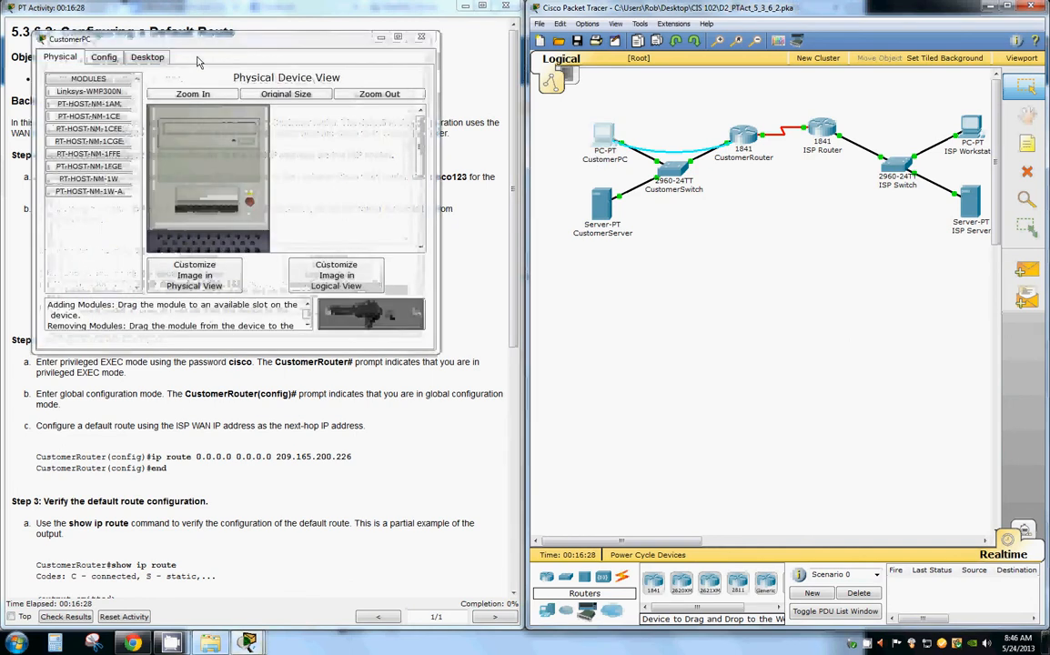
pyautogui.moveTo(208, 39); pyautogui.dragTo(514, 74)
pyautogui.click(517, 66)
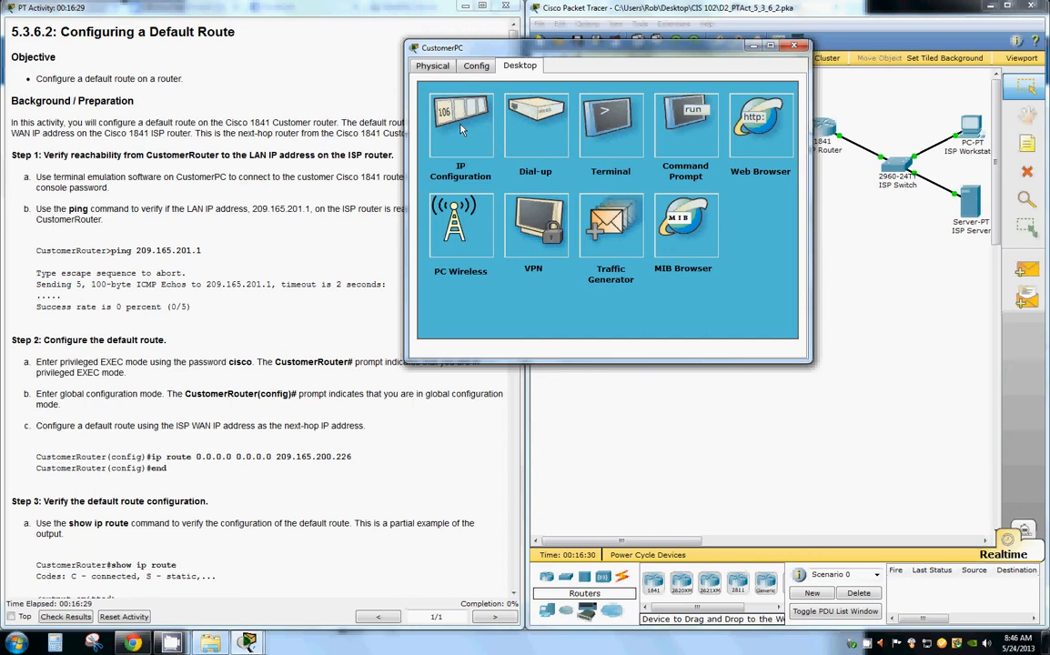
pyautogui.click(607, 123)
pyautogui.moveTo(591, 54); pyautogui.dragTo(696, 45)
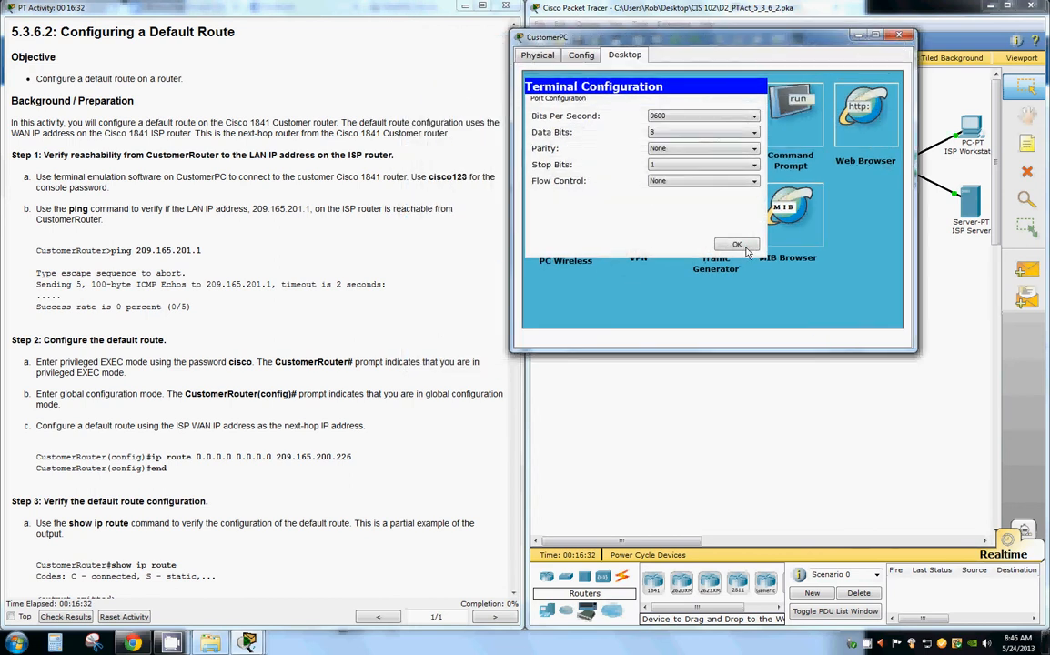
pyautogui.click(736, 244)
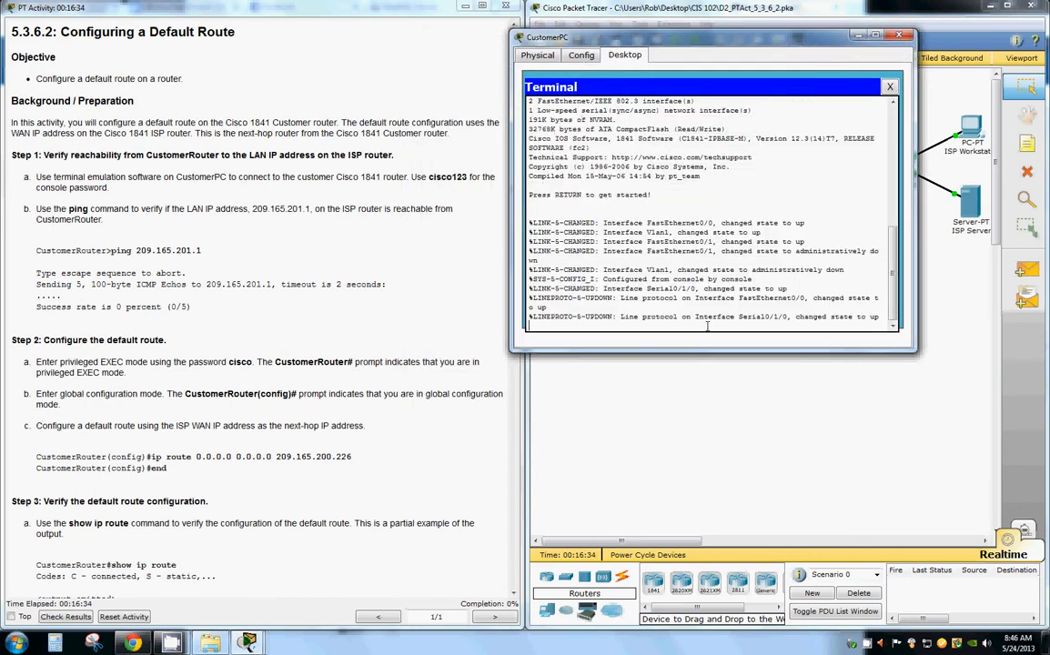
# Log in to the CustomerRouter console by entering the console password.
pyautogui.press('Return')
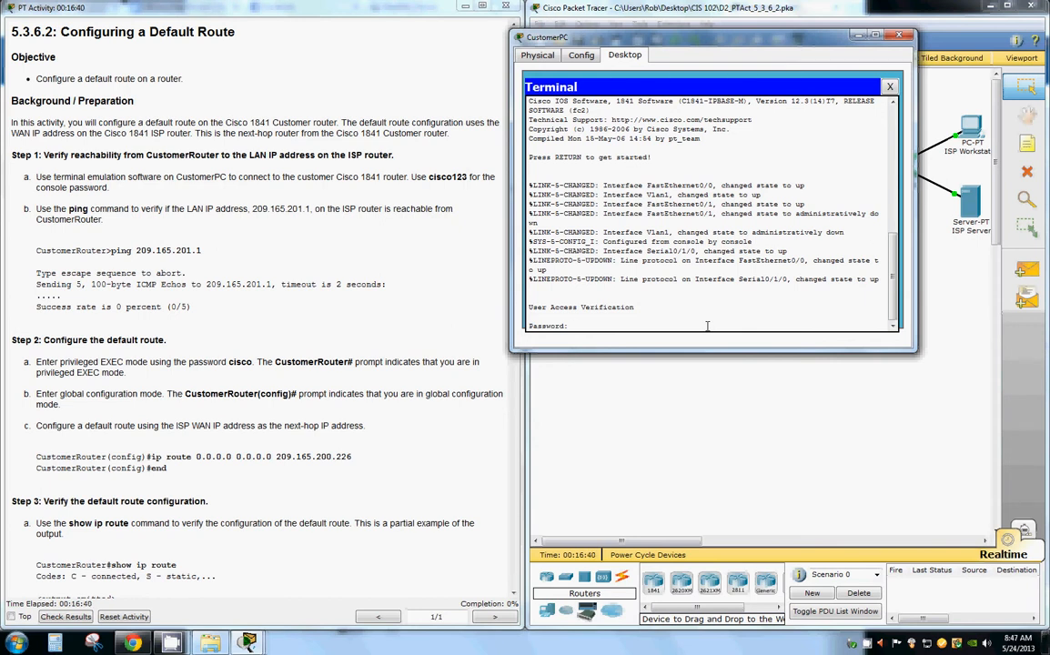
pyautogui.press('Return')
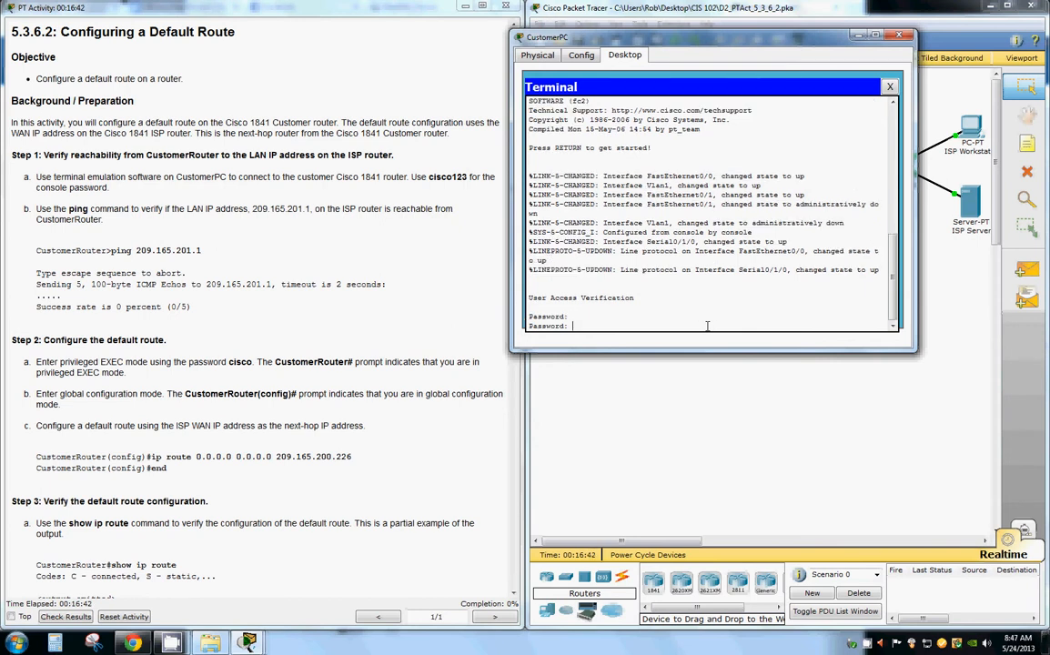
pyautogui.press('Return')
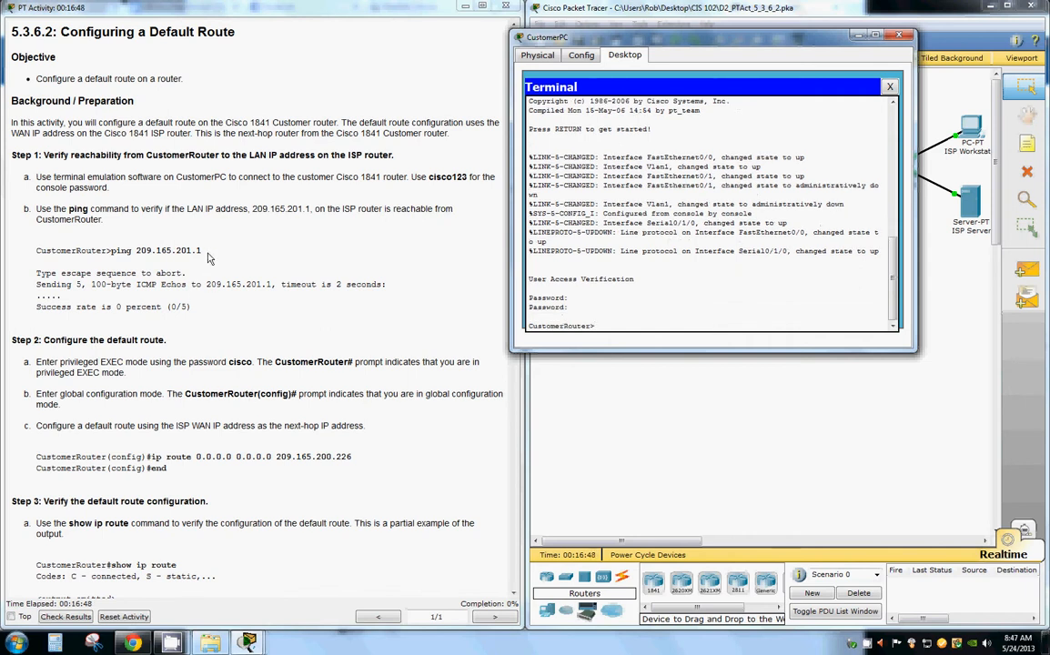
# Copy the Step 1 ping command from the instructions and run ping 209.165.201.1 on CustomerRouter.
pyautogui.moveTo(202, 252); pyautogui.dragTo(109, 252)
pyautogui.hotkey('ctrl', 'c')
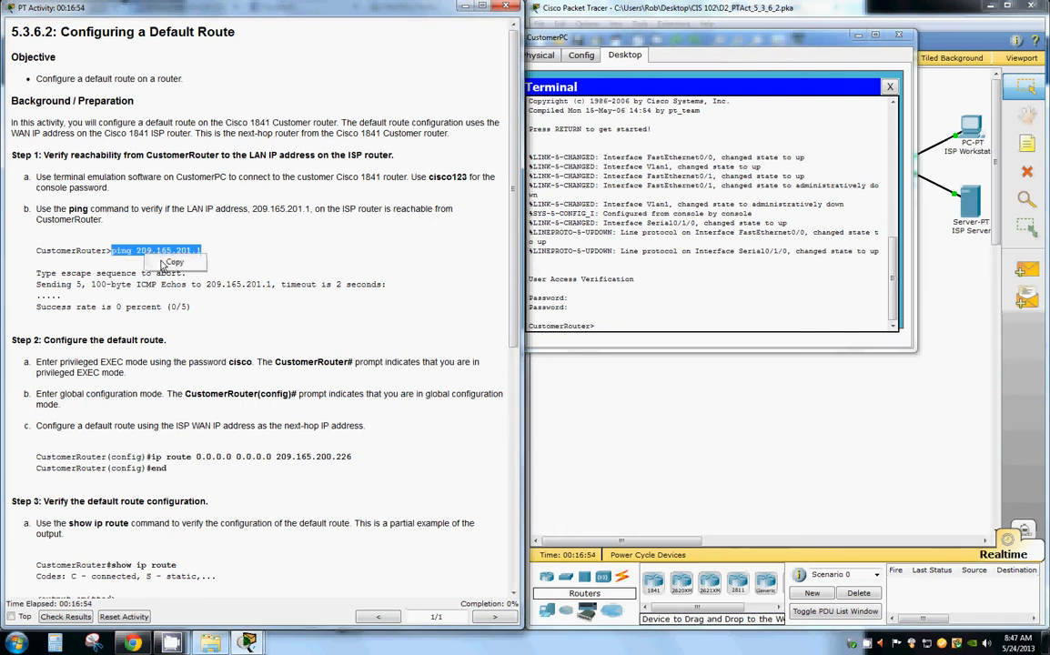
pyautogui.click(582, 314)
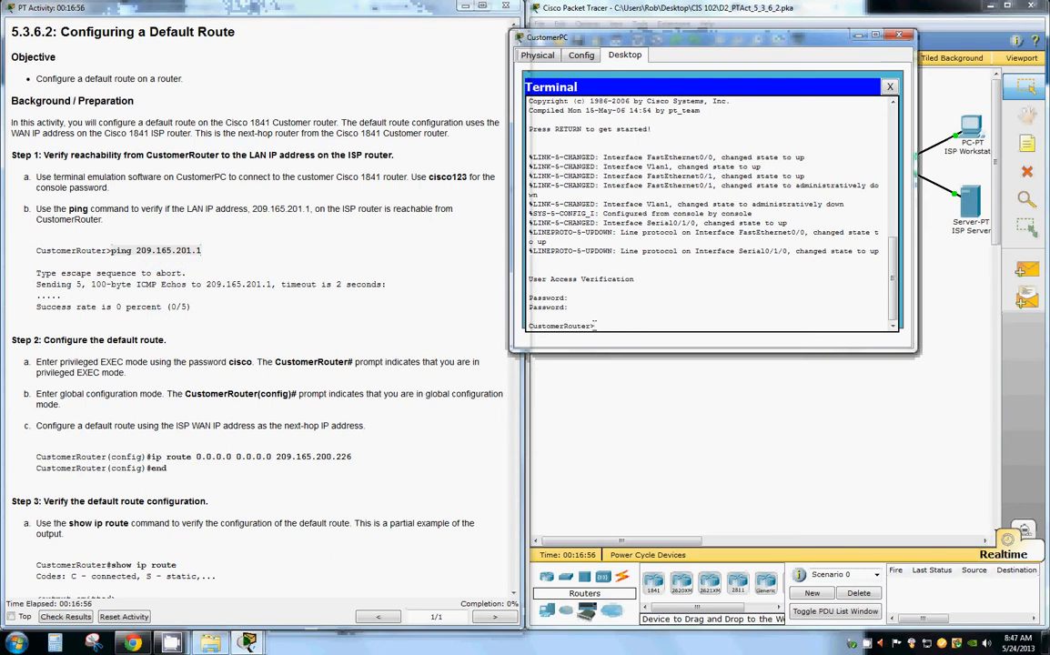
pyautogui.rightClick(593, 327)
pyautogui.click(622, 348)
pyautogui.press('Return')
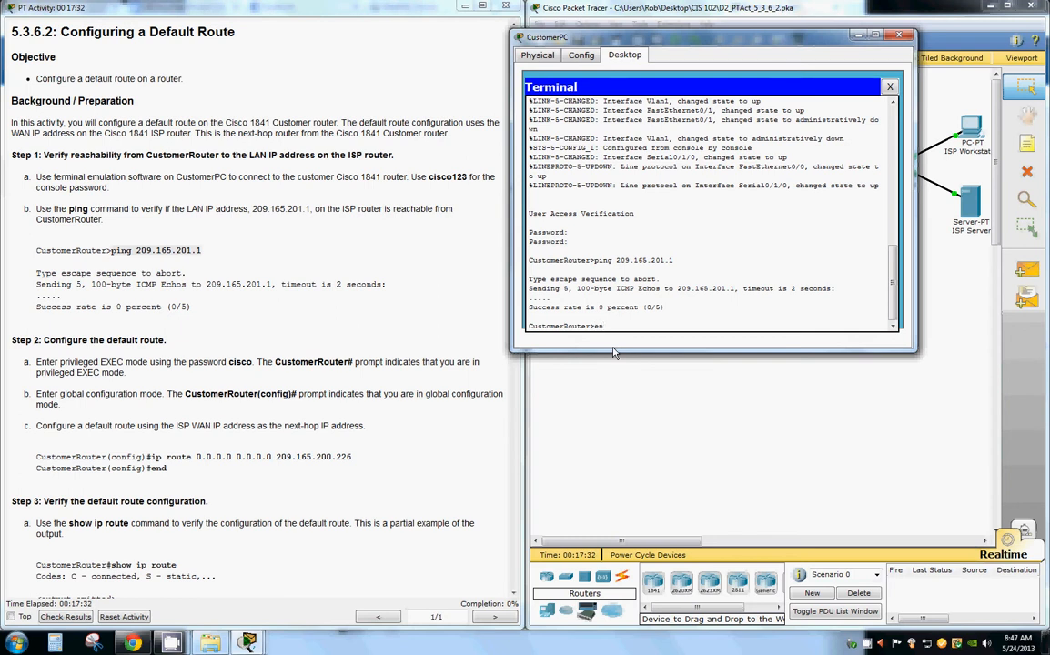
# Enter privileged EXEC mode on CustomerRouter with the en command and the privileged mode password.
pyautogui.write('en')
pyautogui.press('Return')
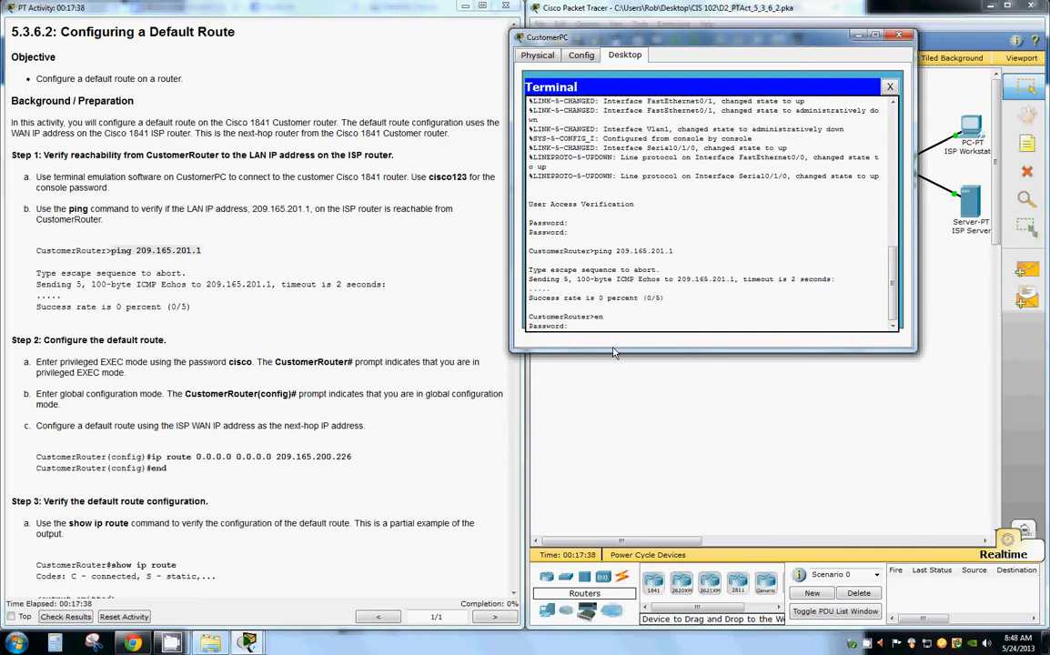
pyautogui.press('Return')
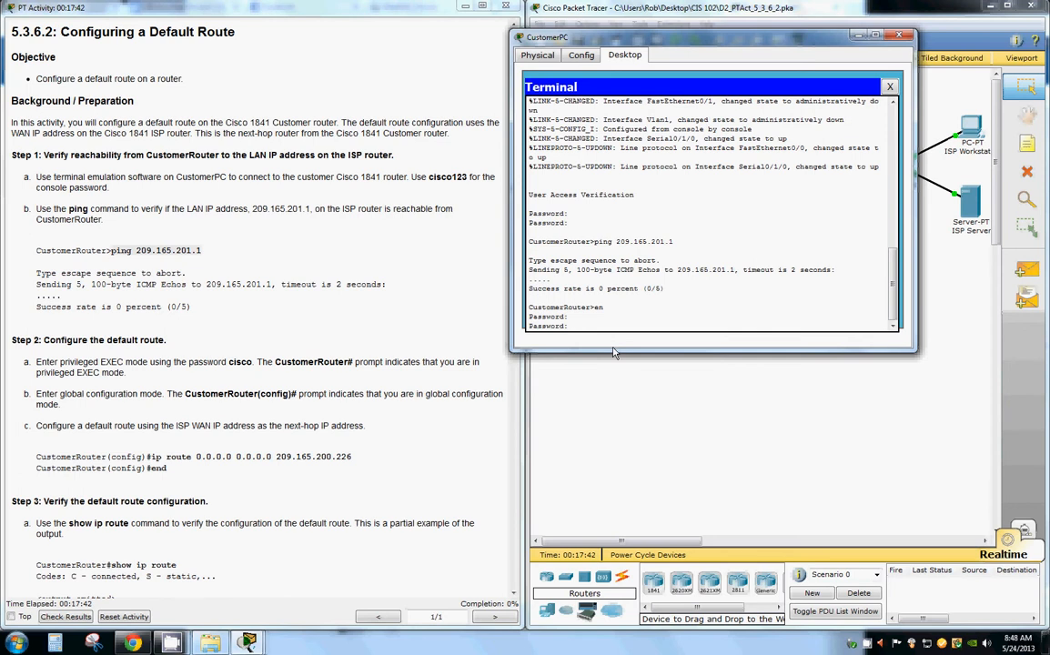
pyautogui.press('Return')
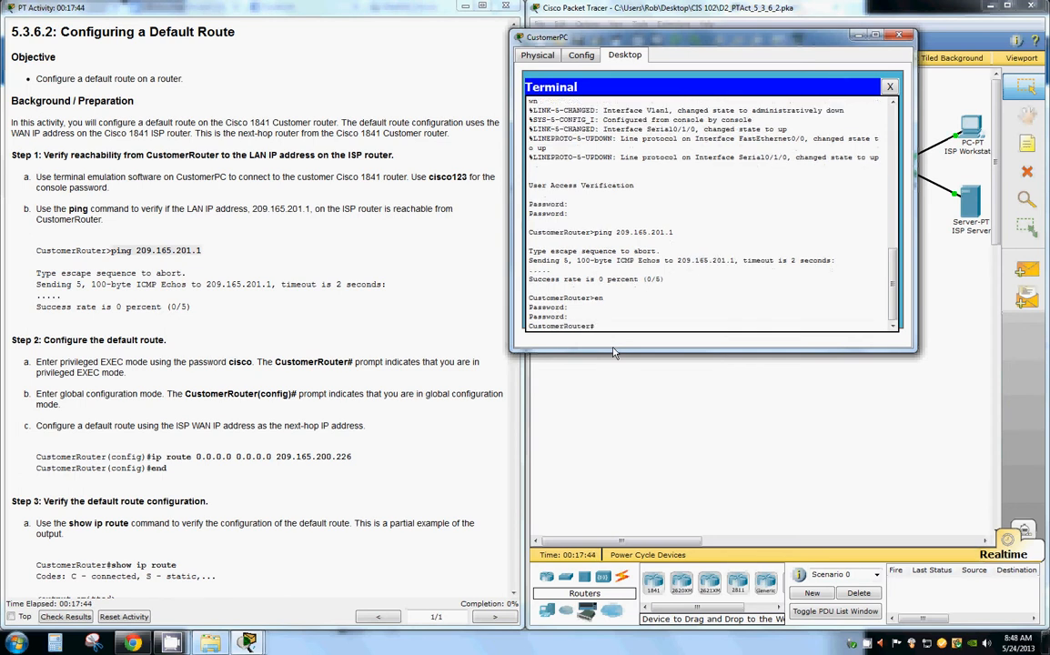
# Configure the default route in global configuration mode with ip route 0.0.0.0 0.0.0.0 209.165.200.226, and end configuration mode.
pyautogui.write('conf t')
pyautogui.press('Return')
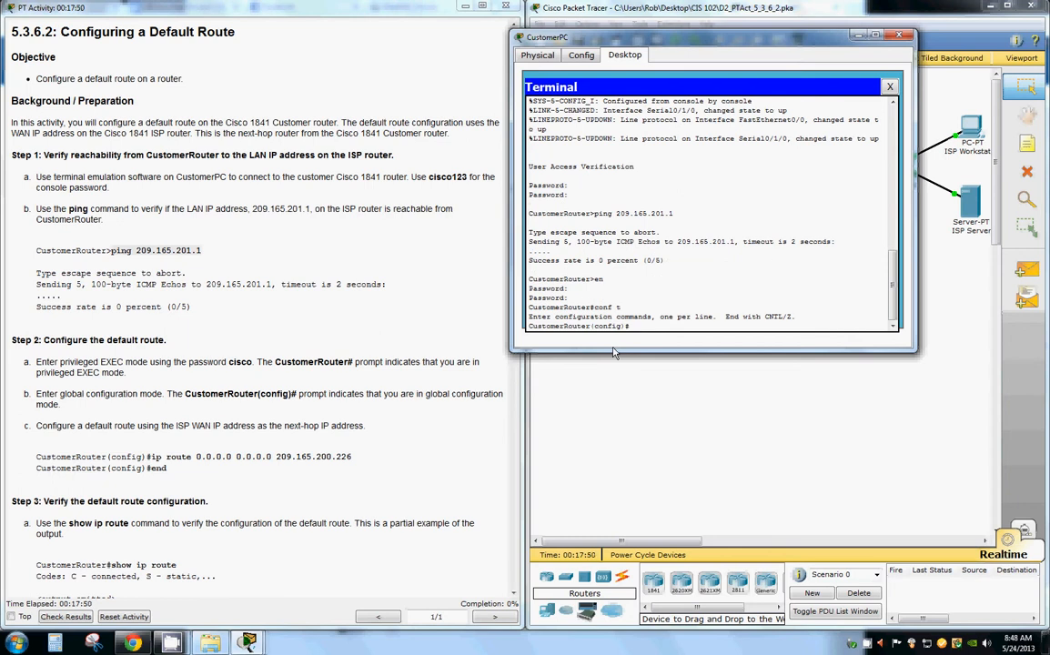
pyautogui.write('ip route 0.0.0.0 0.0.0')
pyautogui.press('Left')
pyautogui.press('Left')
pyautogui.press('Left')
pyautogui.press('Left')
pyautogui.write('.0 209.165.200')
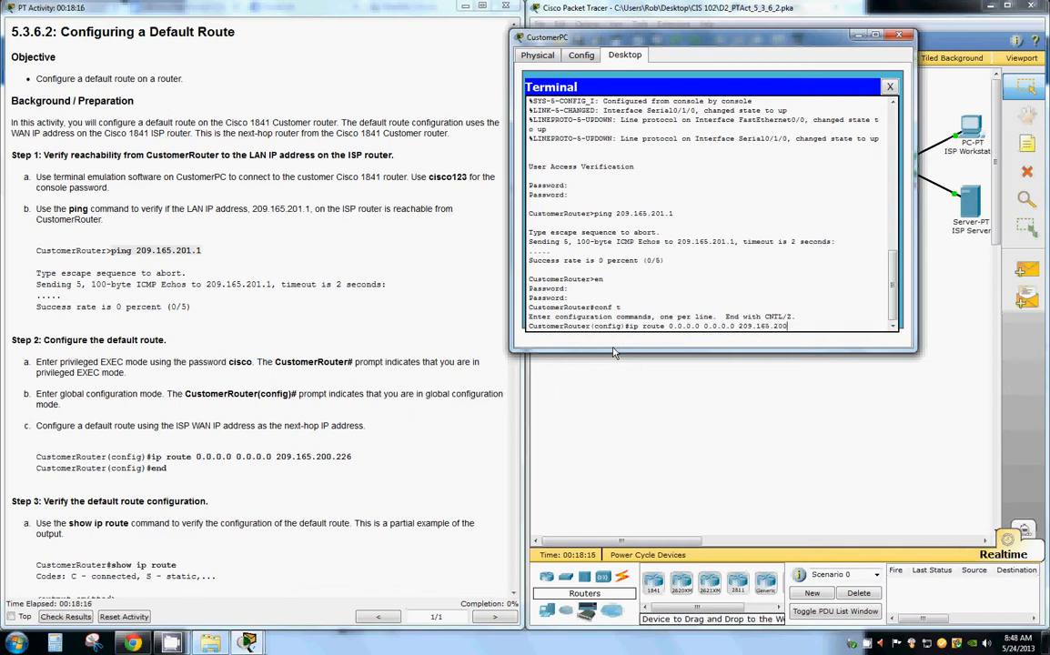
pyautogui.write('.226')
pyautogui.press('Return')
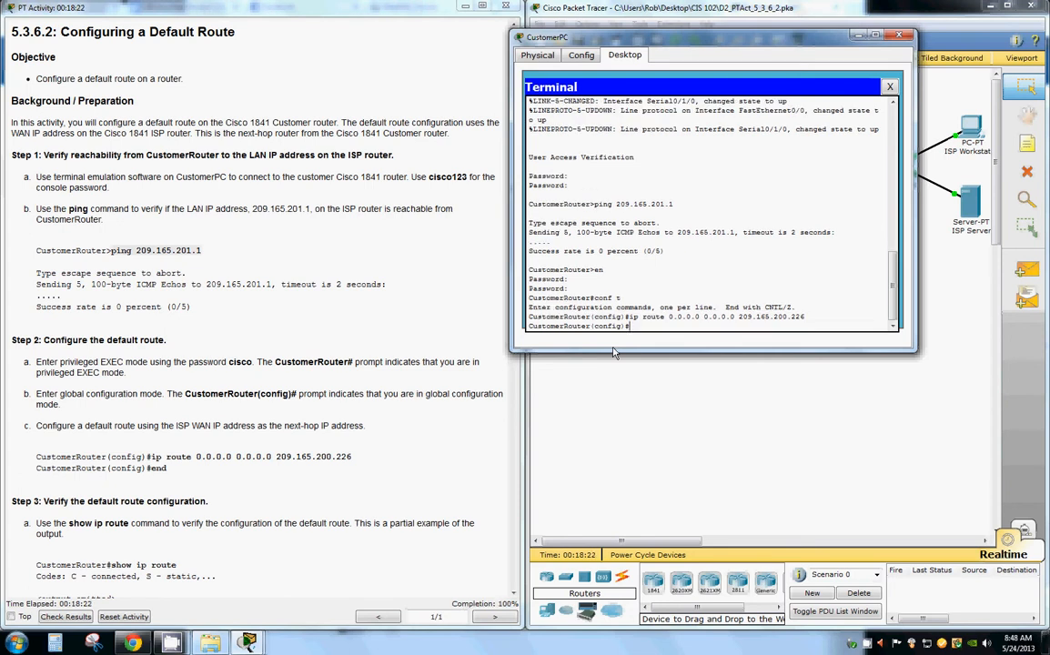
pyautogui.write('end')
pyautogui.press('Return')
pyautogui.press('Return')
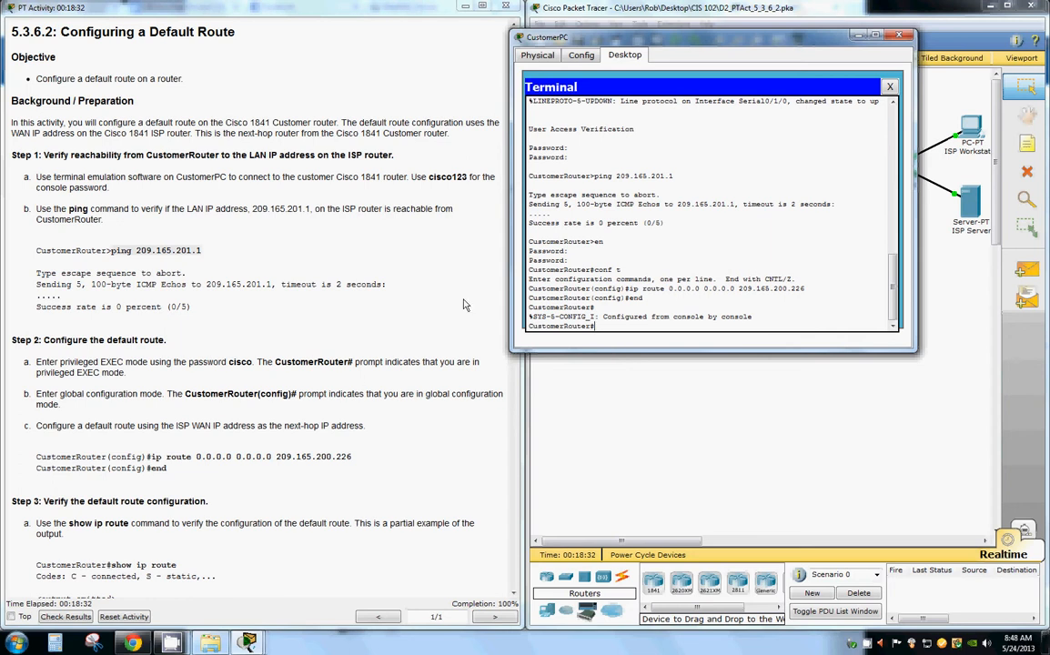
# Display CustomerRouter's routing table with show ip route to check the default route.
pyautogui.scroll(-2, 304, 511)
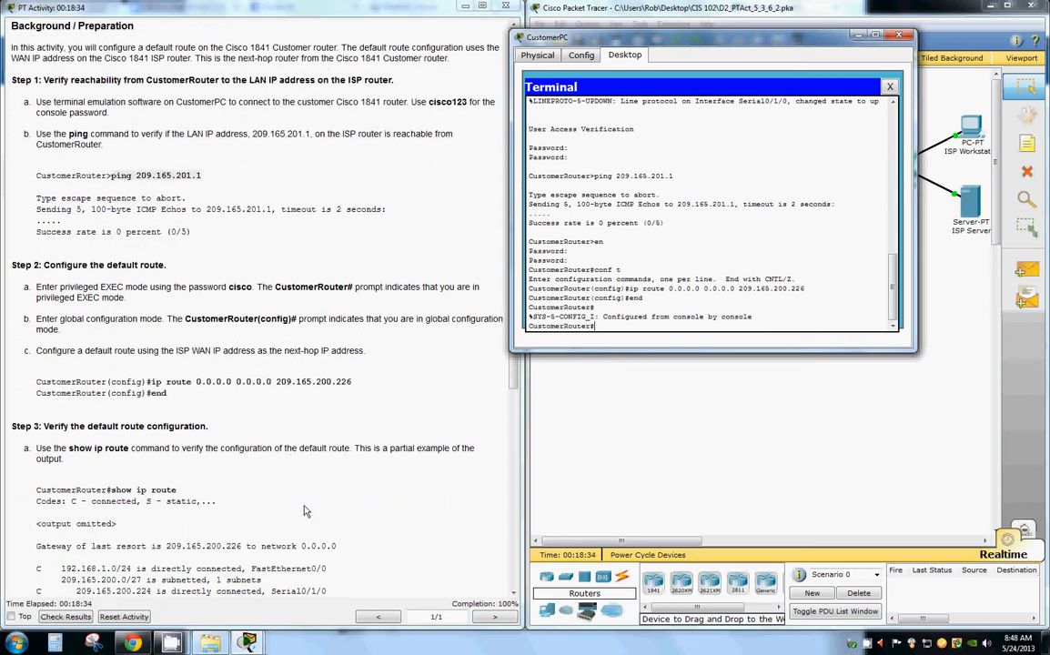
pyautogui.write('show ip r')
pyautogui.write('oute')
pyautogui.press('Return')
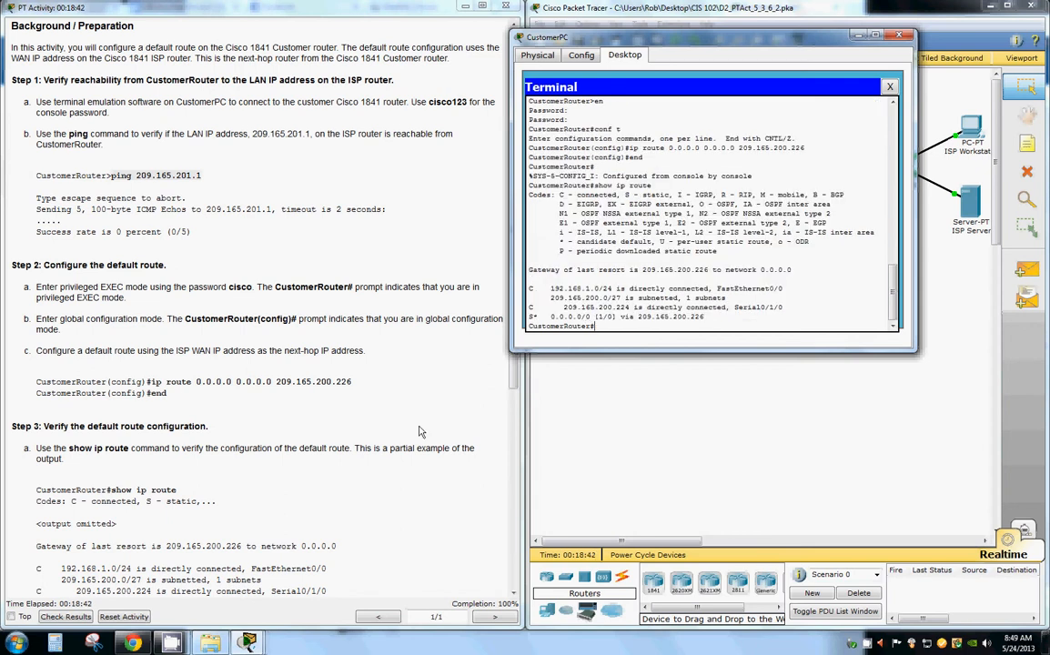
# Copy the Step 3 ping command from the instructions and run ping 209.165.201.1 to test connectivity to the ISP router's LAN address.
pyautogui.moveTo(514, 386); pyautogui.dragTo(534, 515)
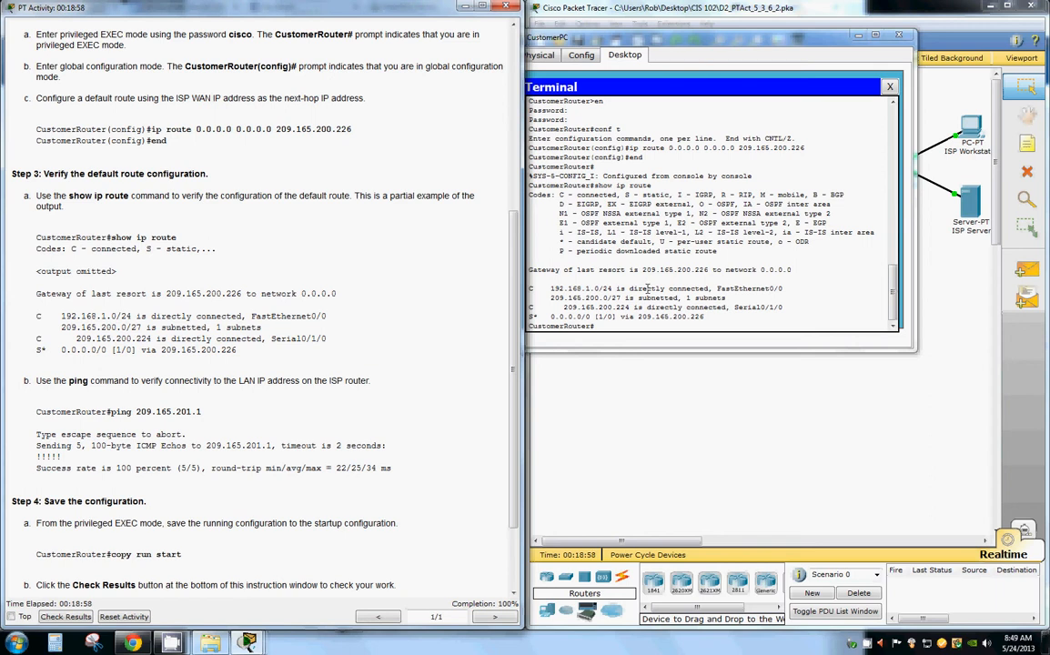
pyautogui.click(604, 325)
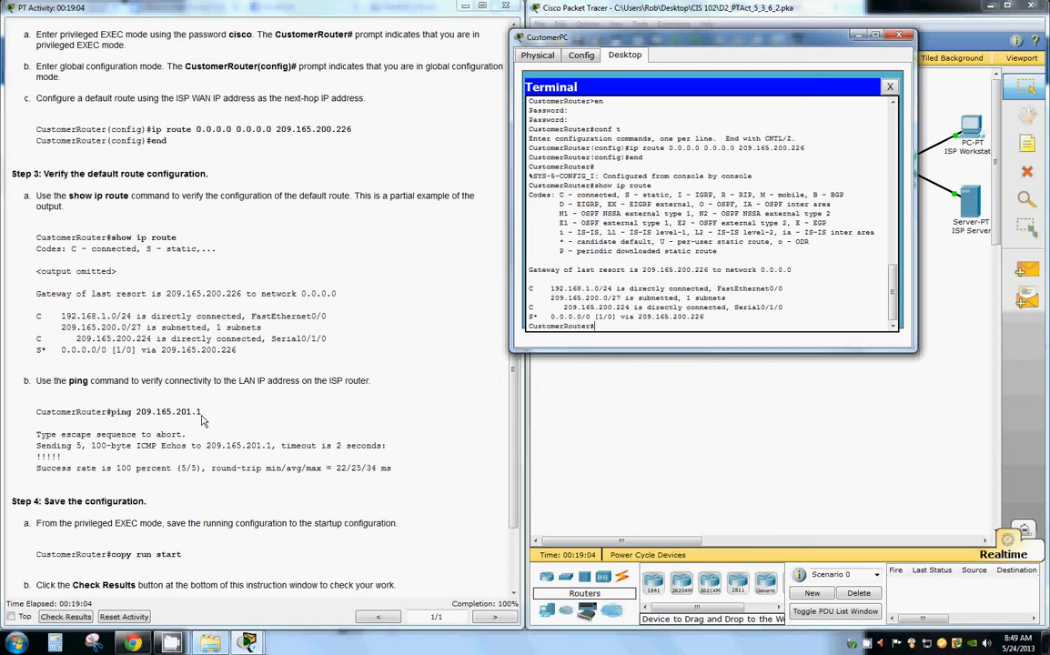
pyautogui.moveTo(202, 412); pyautogui.dragTo(111, 412)
pyautogui.rightClick(123, 412)
pyautogui.click(150, 423)
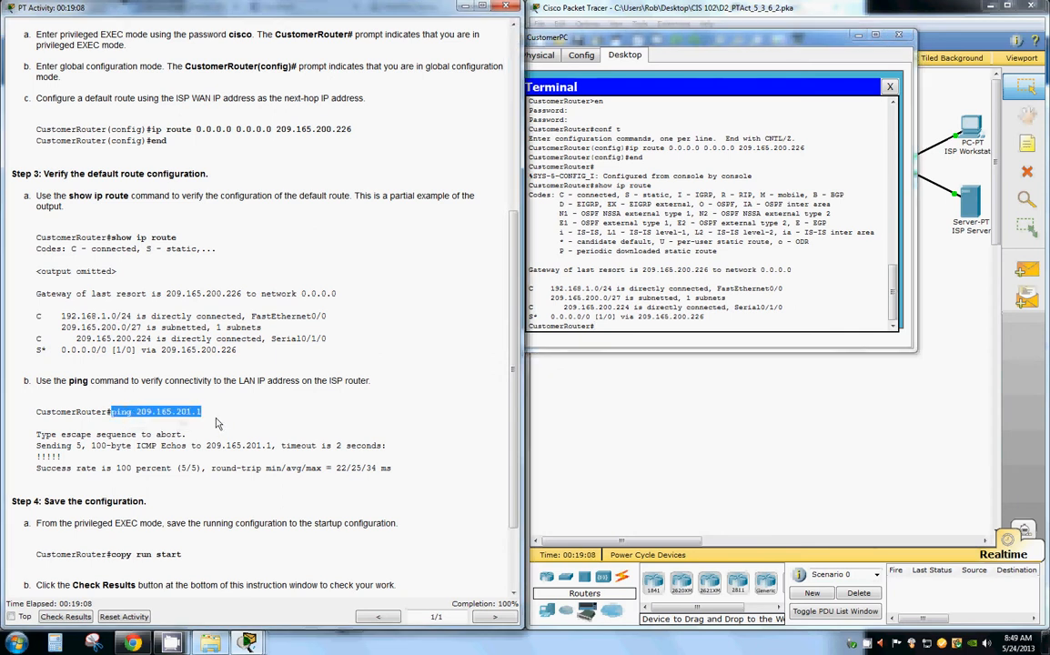
pyautogui.rightClick(598, 326)
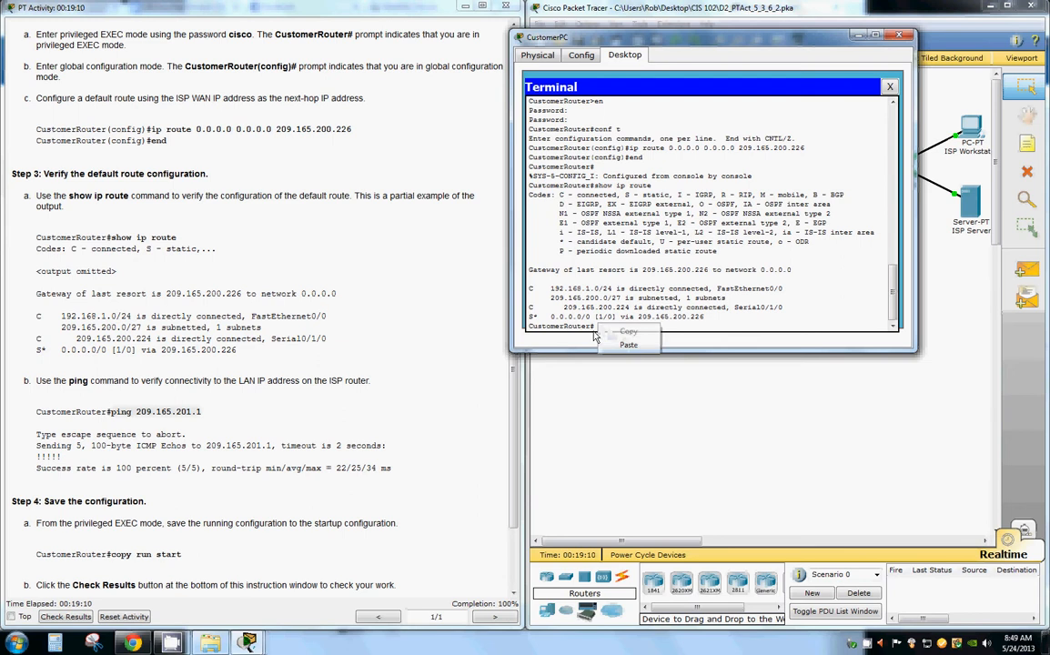
pyautogui.click(626, 350)
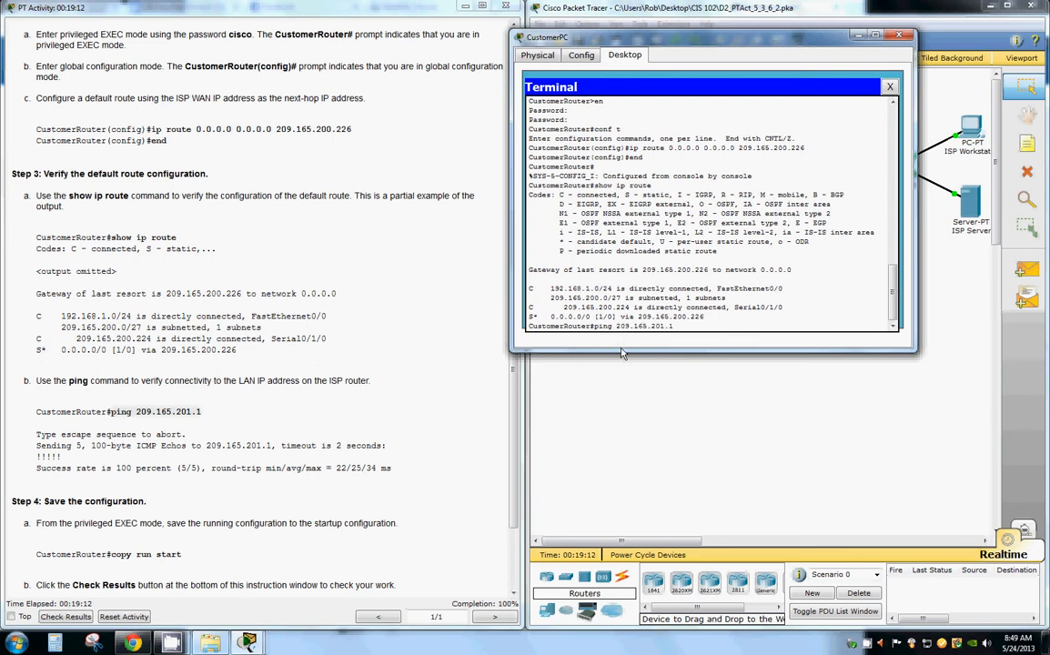
pyautogui.press('Return')
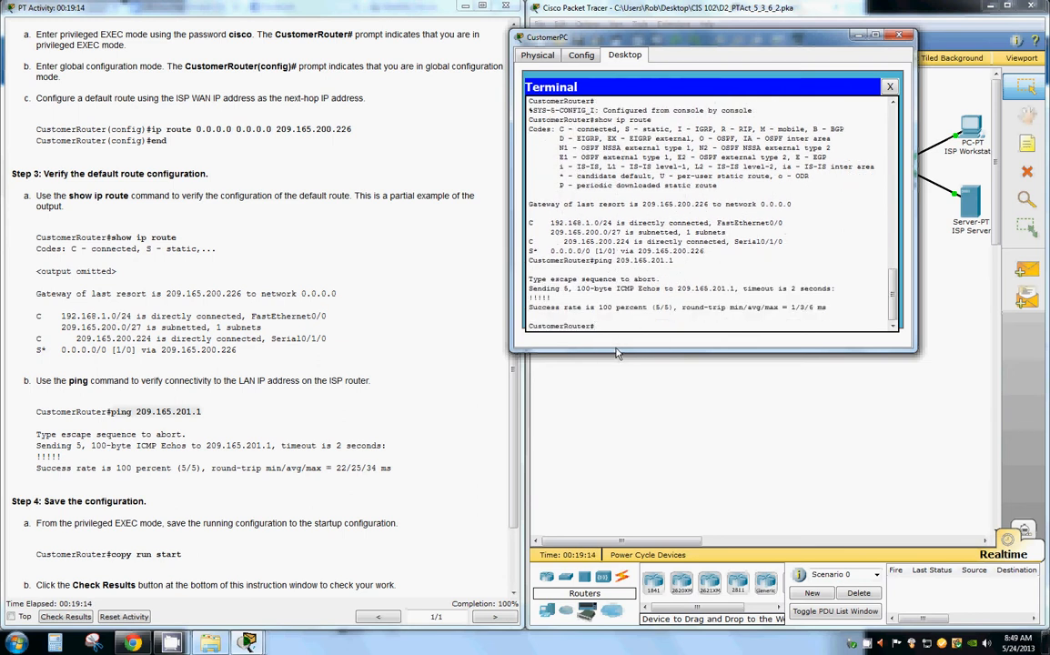
# Issue copy run start on CustomerRouter and close the CustomerPC window.
pyautogui.moveTo(515, 397); pyautogui.dragTo(514, 460)
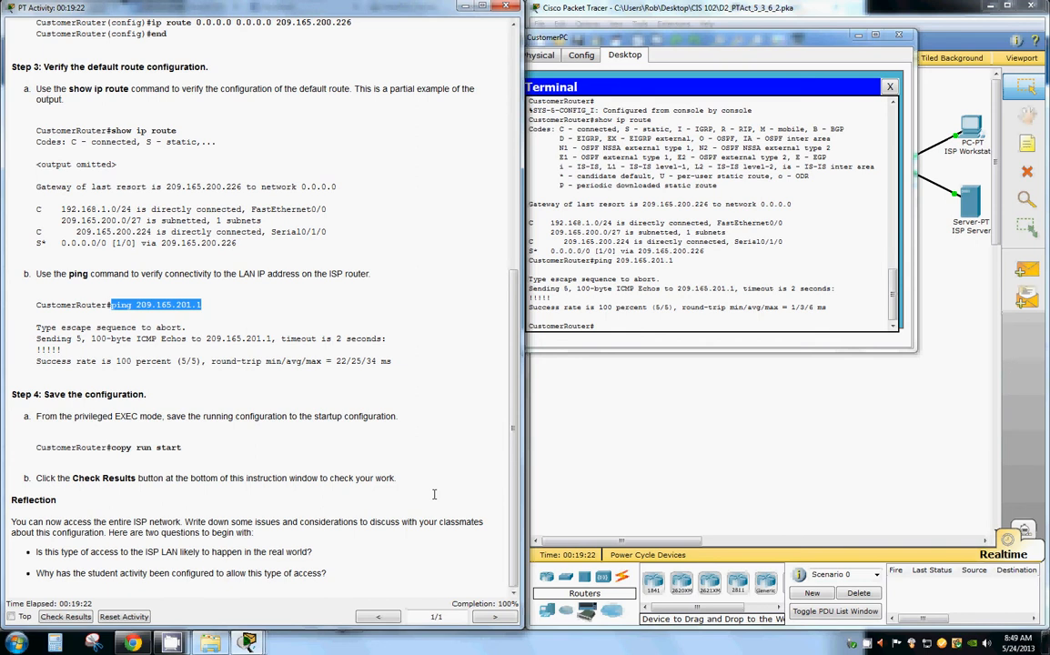
pyautogui.click(637, 326)
pyautogui.write('cop')
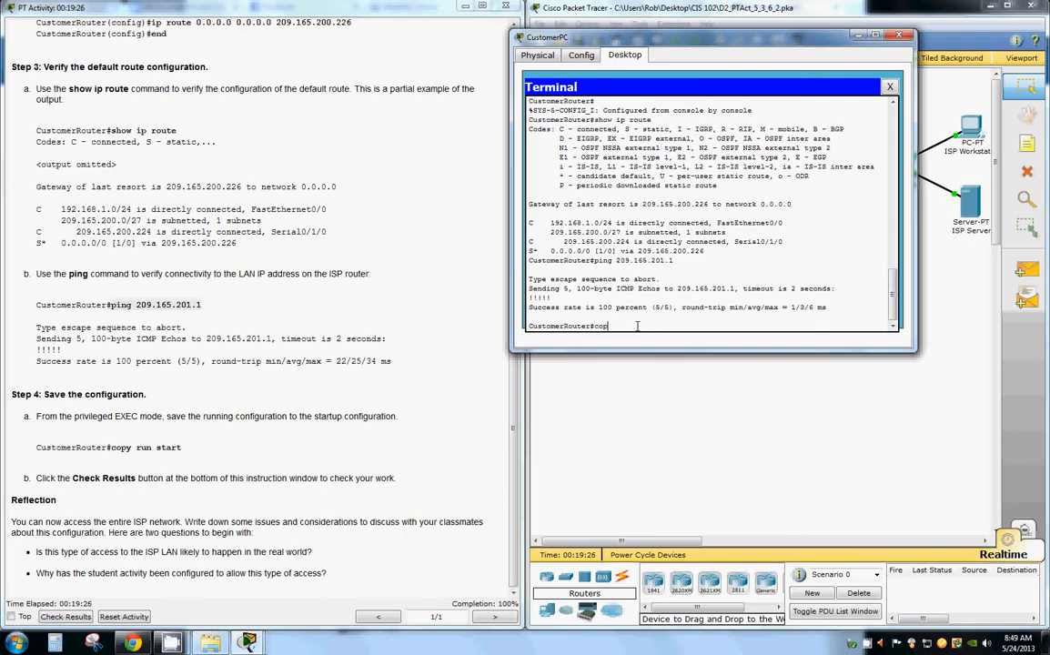
pyautogui.write('y run start')
pyautogui.press('Return')
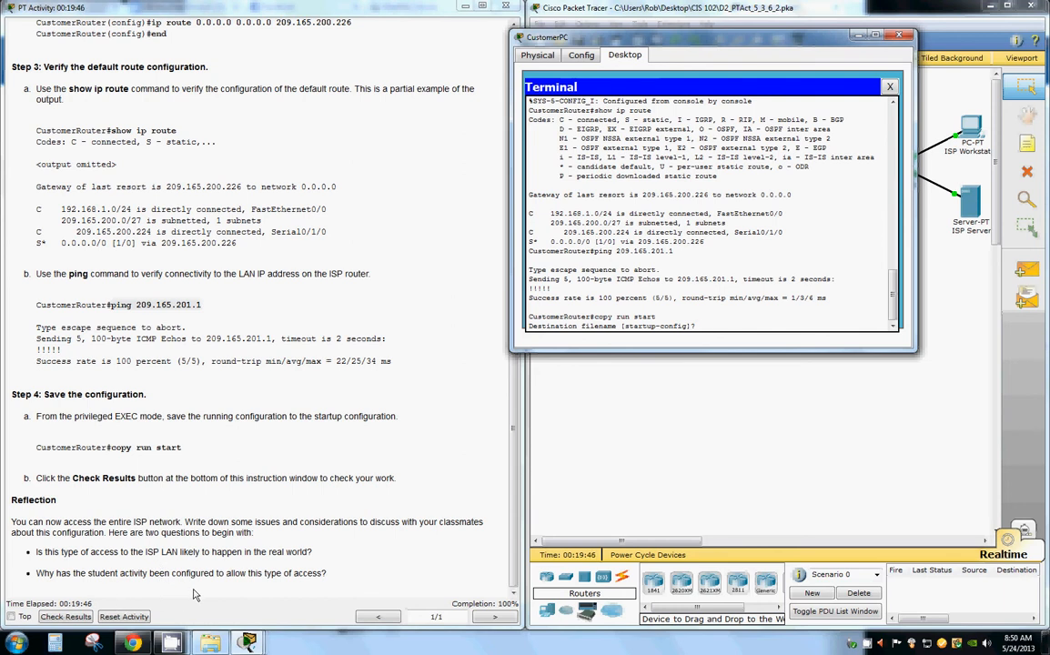
pyautogui.moveTo(724, 40); pyautogui.dragTo(766, 295)
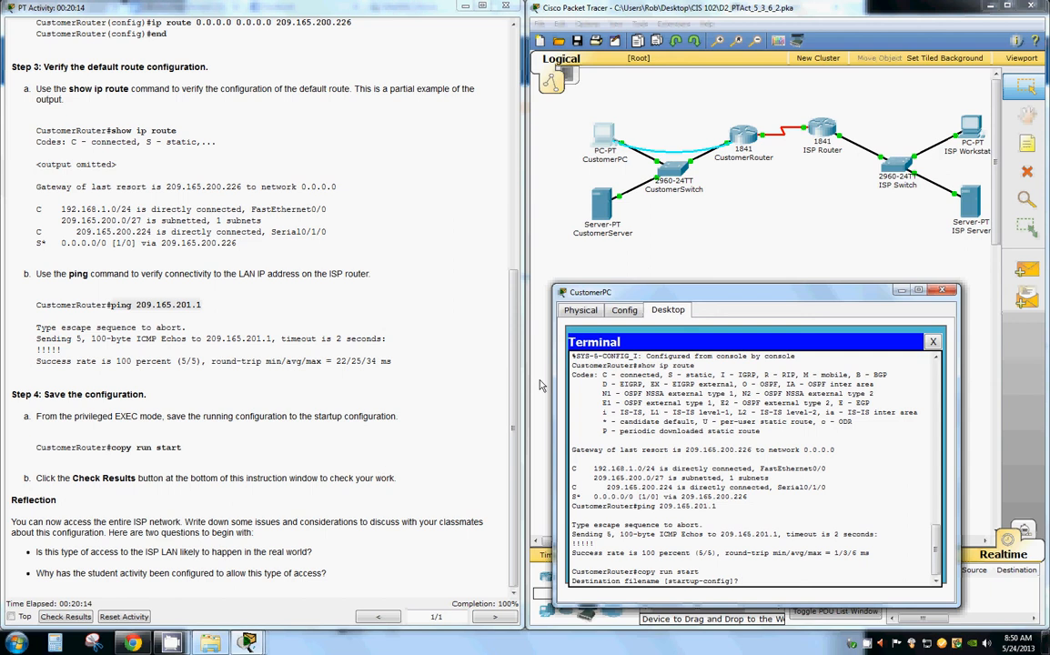
pyautogui.click(942, 290)
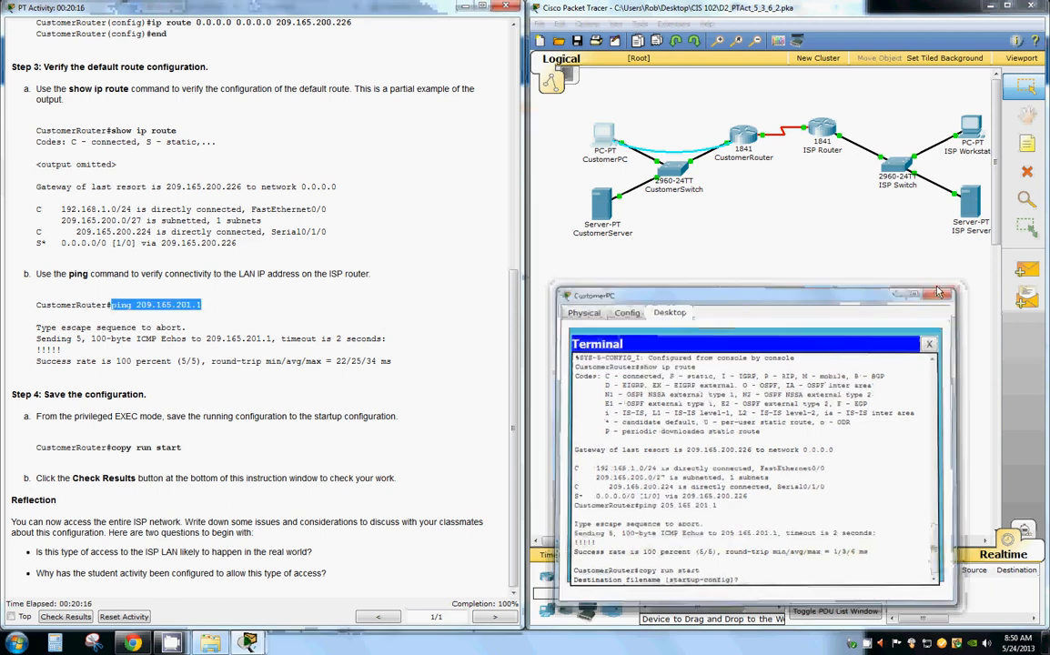
pyautogui.rightClick(879, 643)
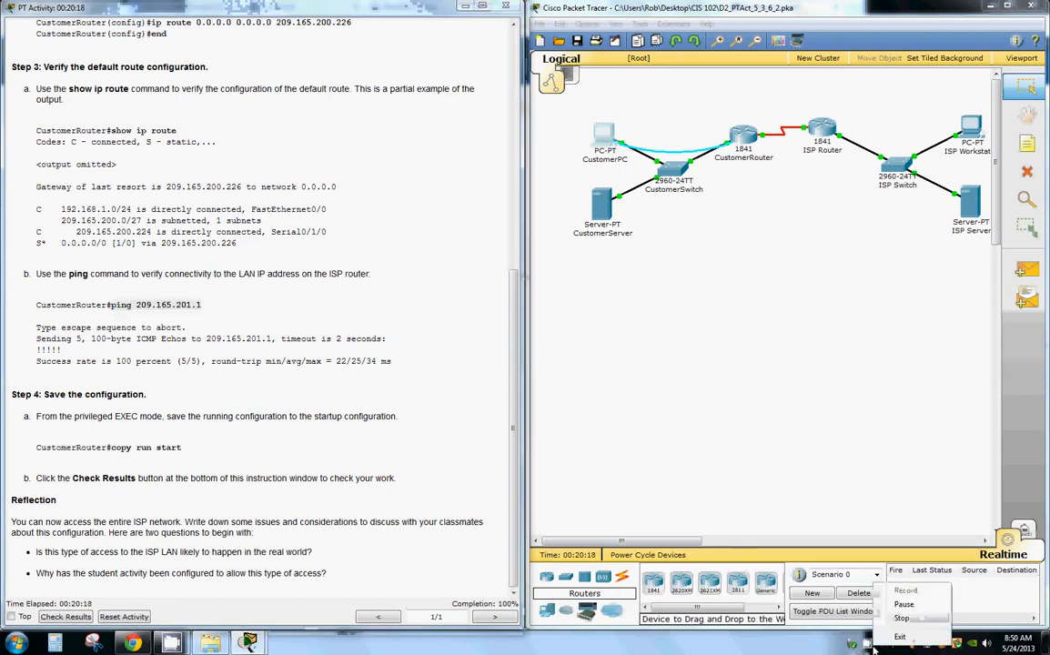